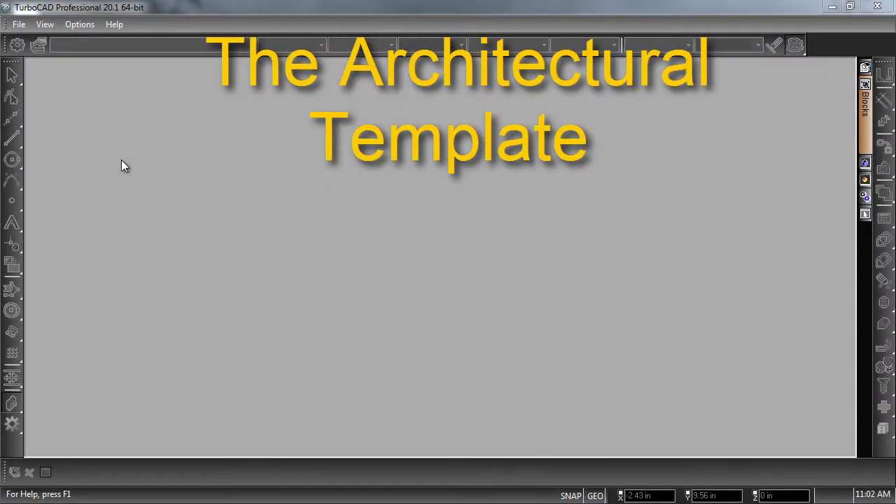
# - Create Drawing5 from the Architectural template rather than Architectural Metric
pyautogui.click(18, 23)
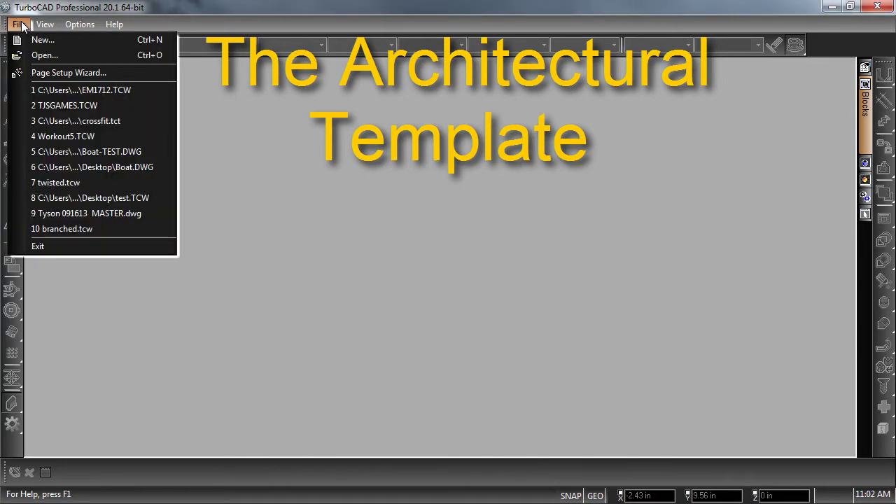
pyautogui.moveTo(44, 25)
pyautogui.click(32, 39)
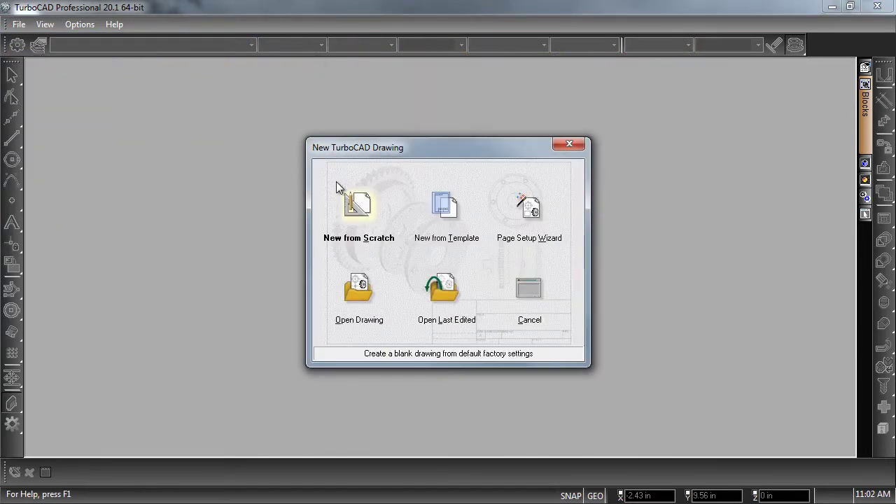
pyautogui.click(434, 204)
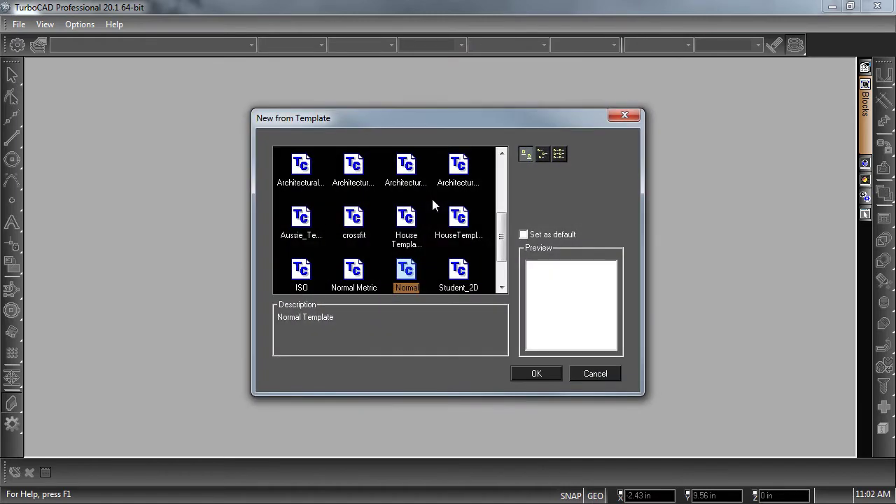
pyautogui.click(406, 171)
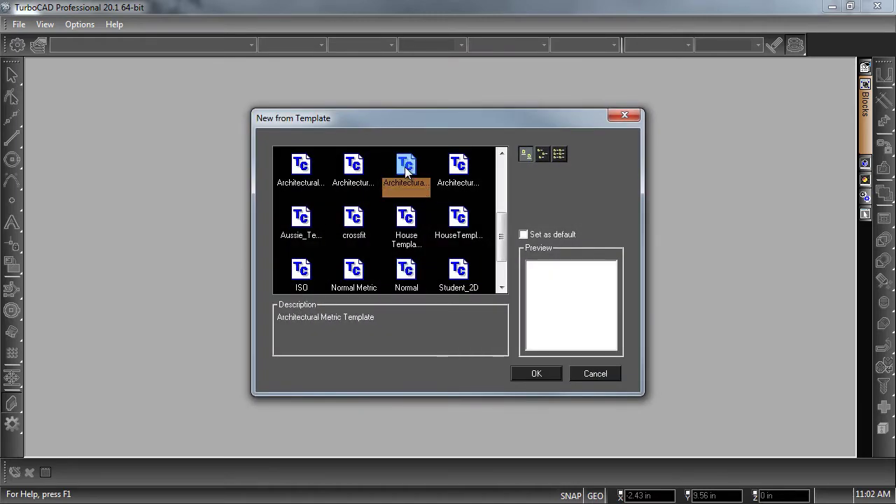
pyautogui.click(457, 168)
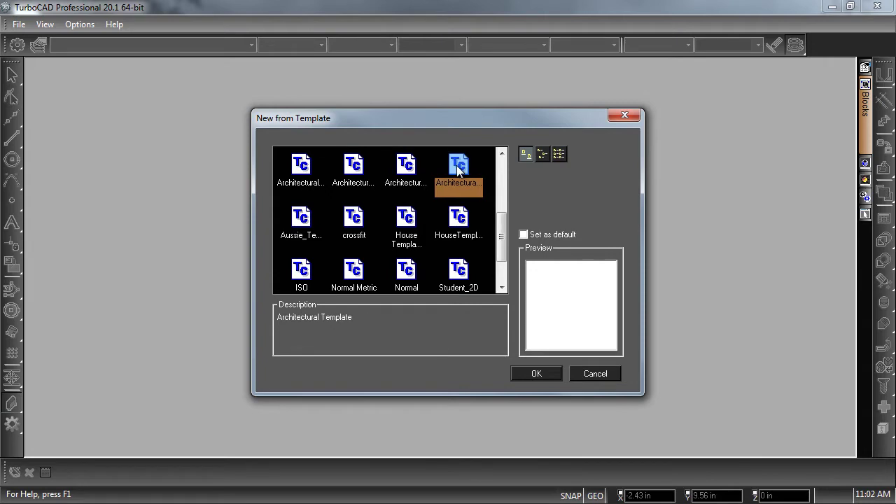
pyautogui.click(536, 374)
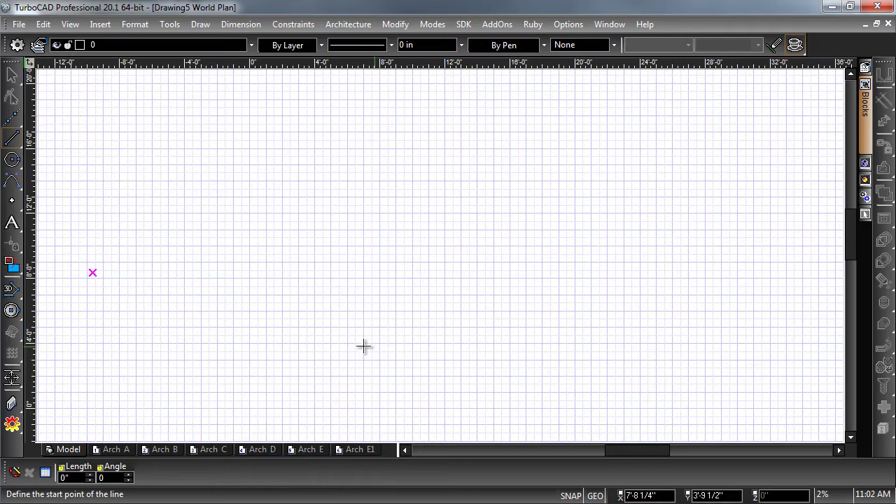
# - Drag the Architecture flyout off the left toolbar into a standing toolbar
pyautogui.click(10, 404)
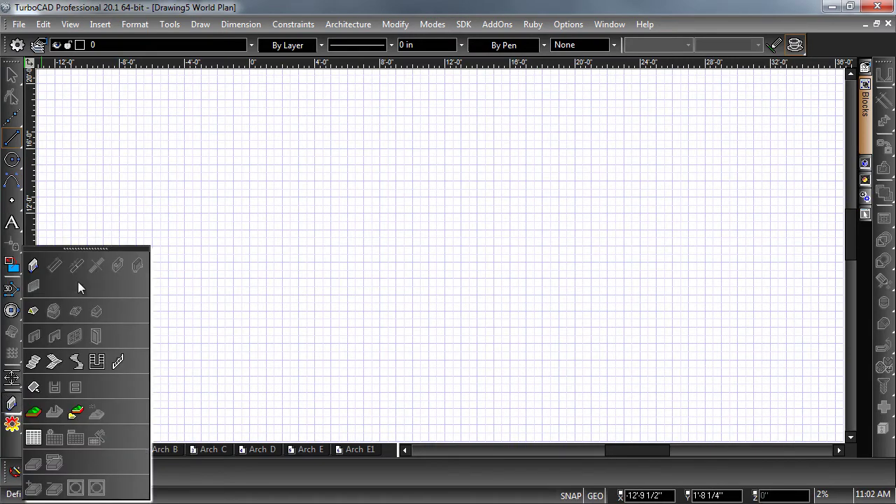
pyautogui.moveTo(90, 250); pyautogui.dragTo(314, 59)
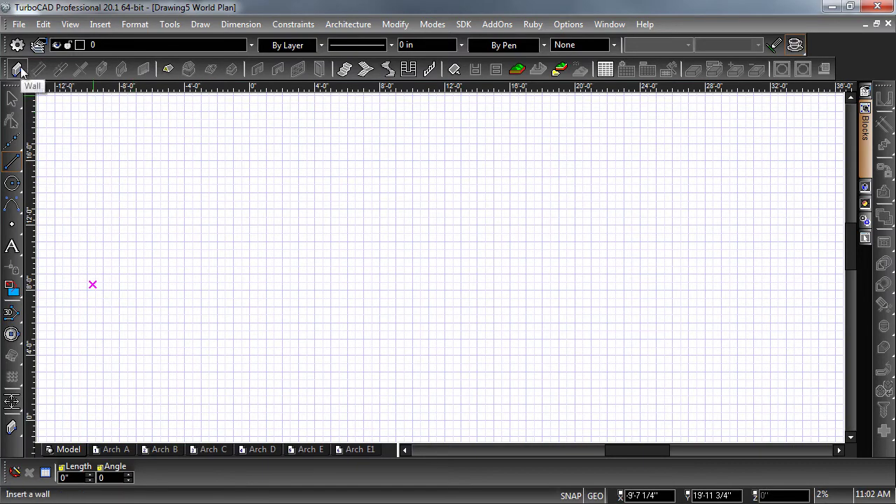
pyautogui.doubleClick(18, 70)
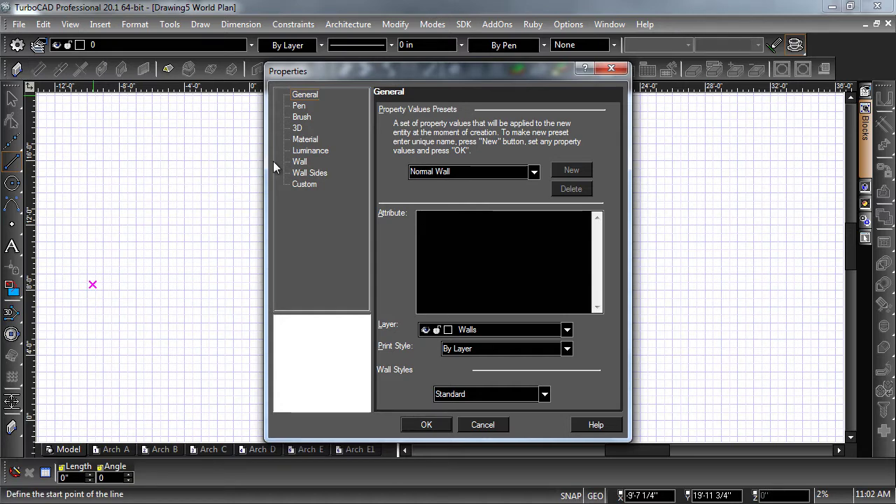
pyautogui.click(295, 163)
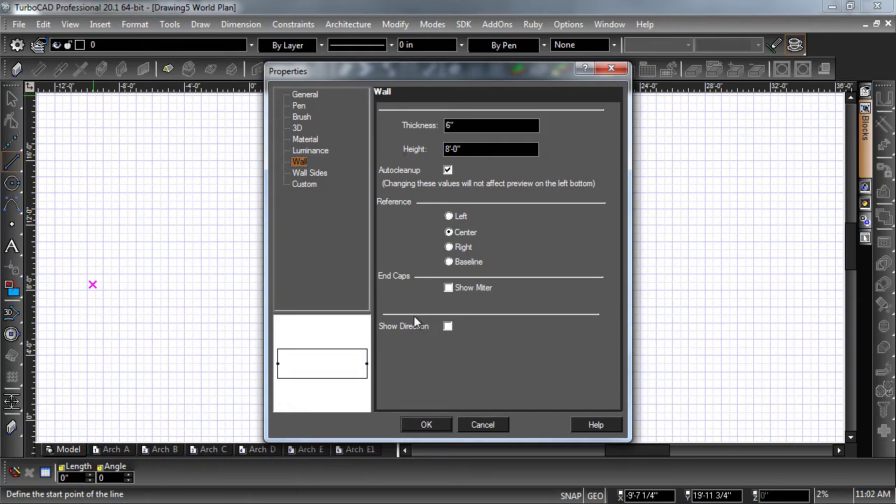
pyautogui.click(425, 423)
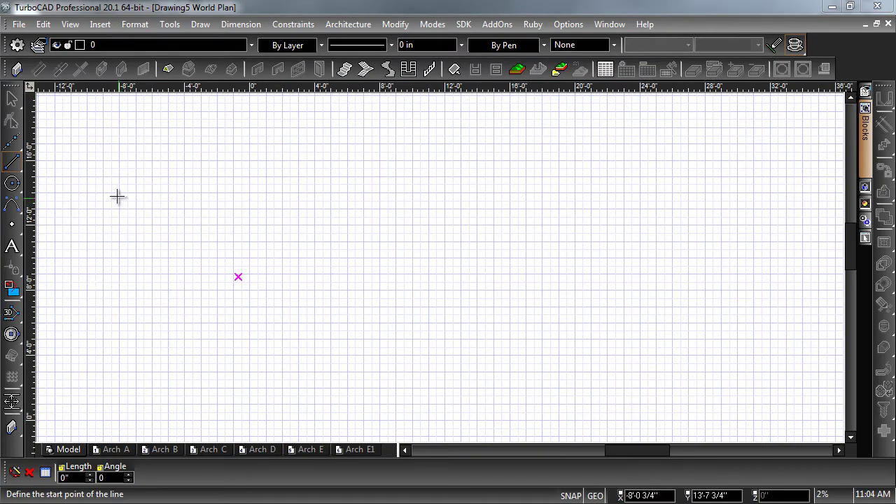
# - Draw a roughly 42-foot horizontal wall from left to right and finish the command
pyautogui.click(16, 70)
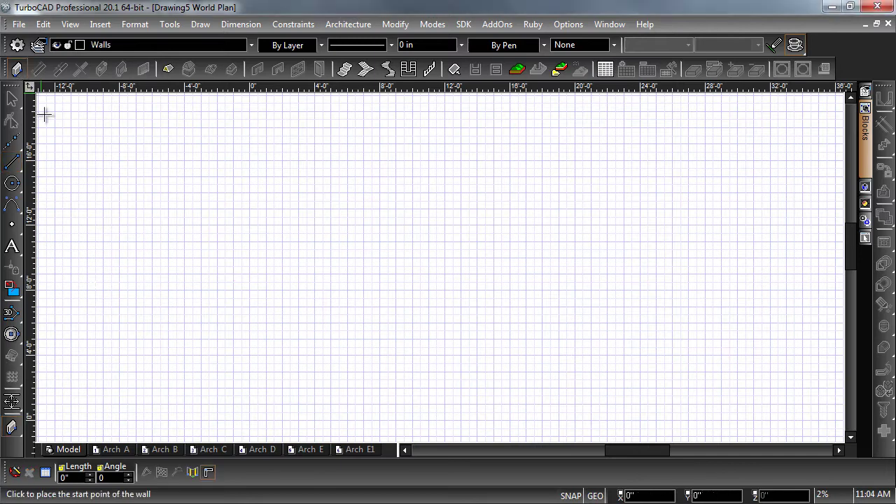
pyautogui.click(79, 240)
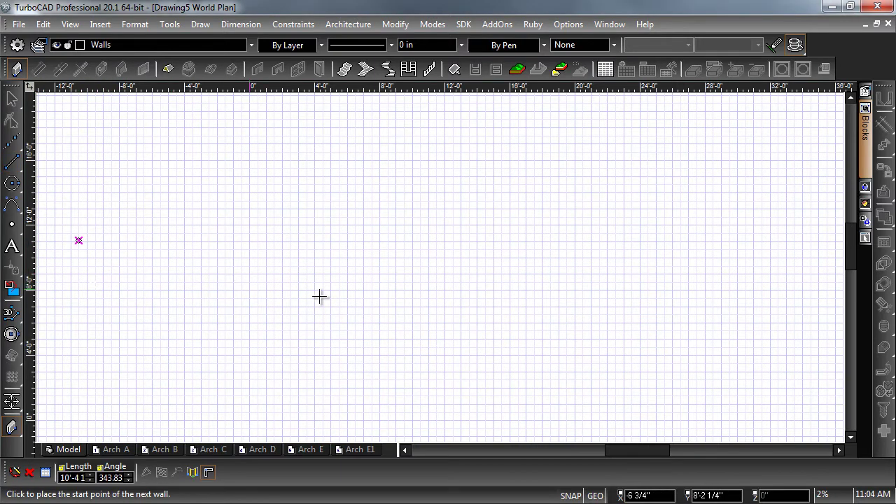
pyautogui.click(762, 242)
pyautogui.rightClick(743, 280)
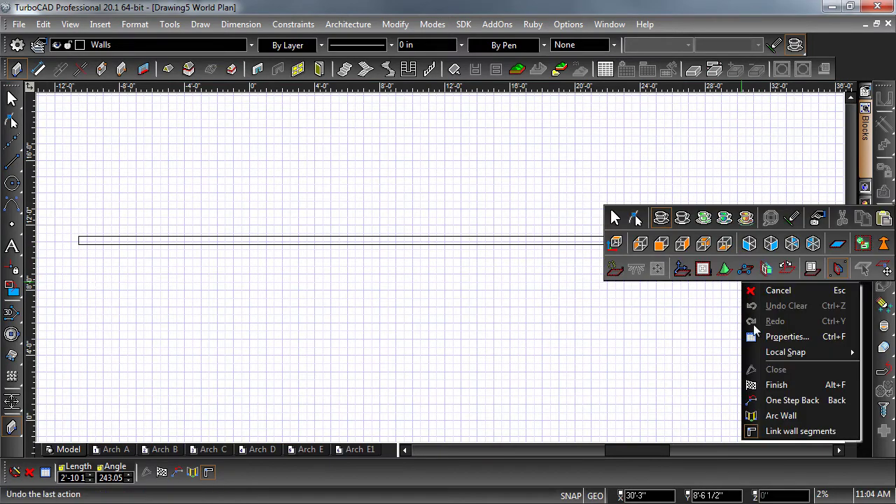
pyautogui.click(776, 386)
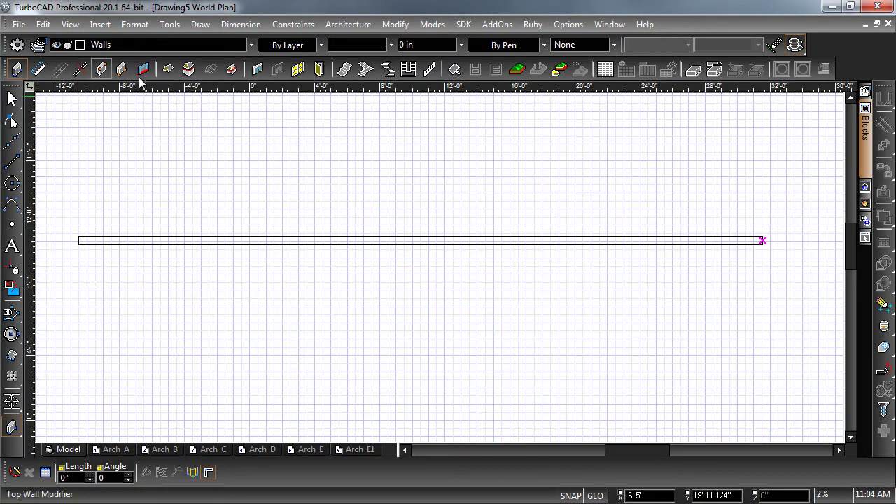
# - Place a 3'-0" single door at the wall's midpoint and open its Properties
pyautogui.click(319, 68)
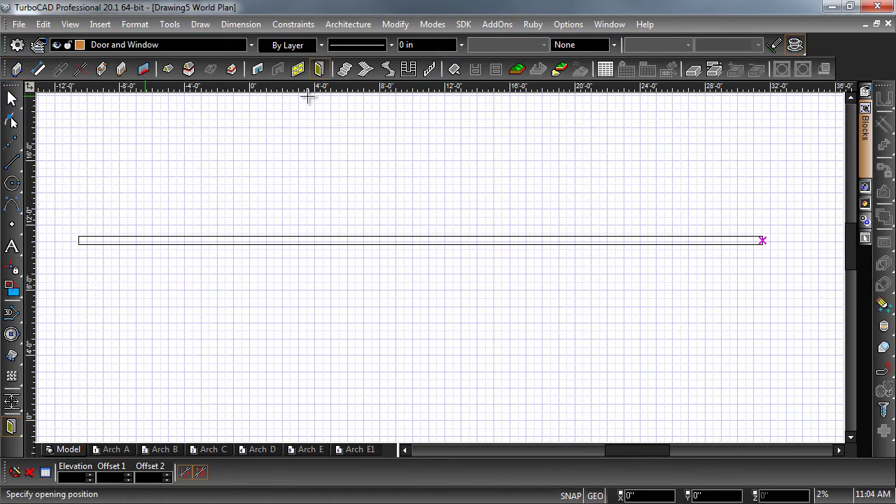
pyautogui.click(364, 231)
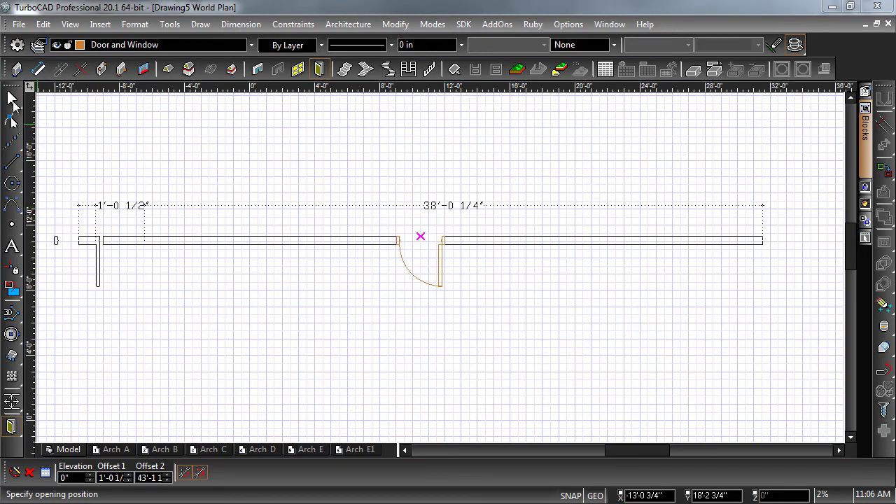
pyautogui.click(13, 100)
pyautogui.click(441, 262)
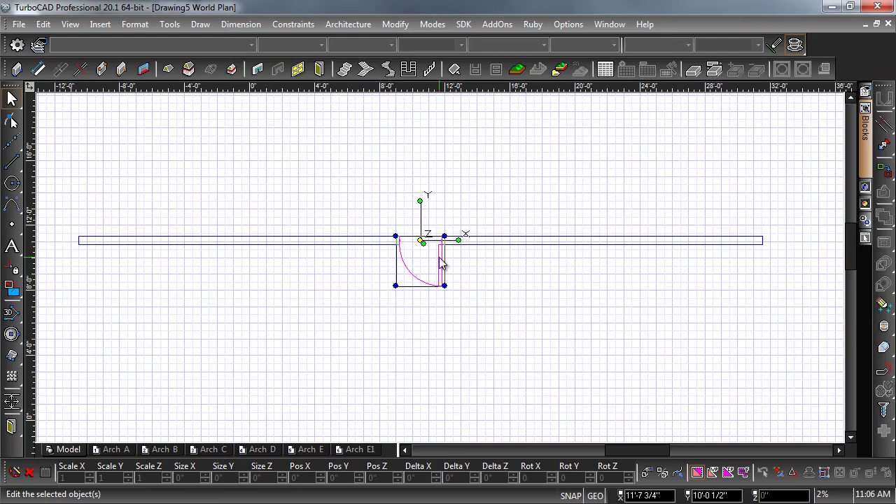
pyautogui.doubleClick(439, 259)
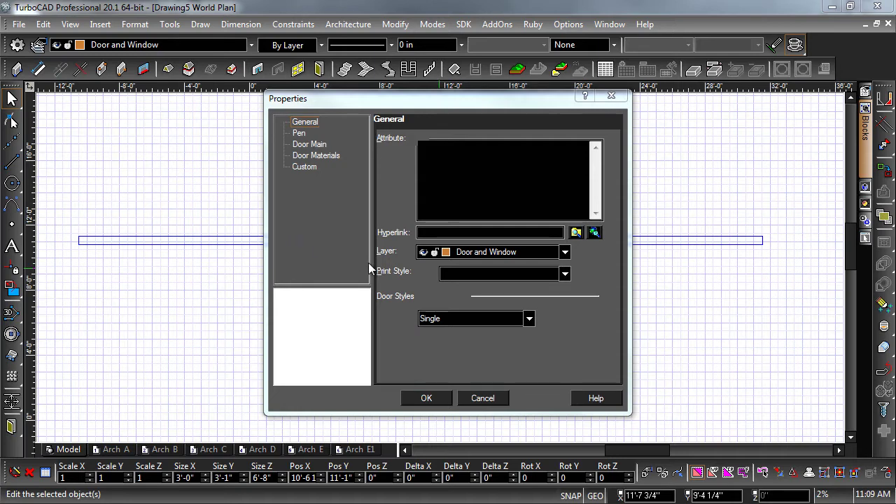
# - Switch the door to the Double style and set its Door Main width to 6'-0"
pyautogui.click(443, 322)
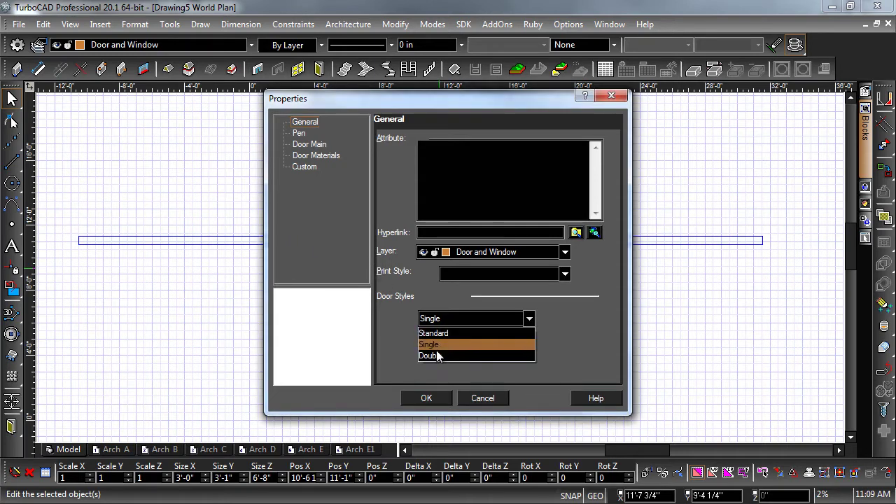
pyautogui.click(435, 355)
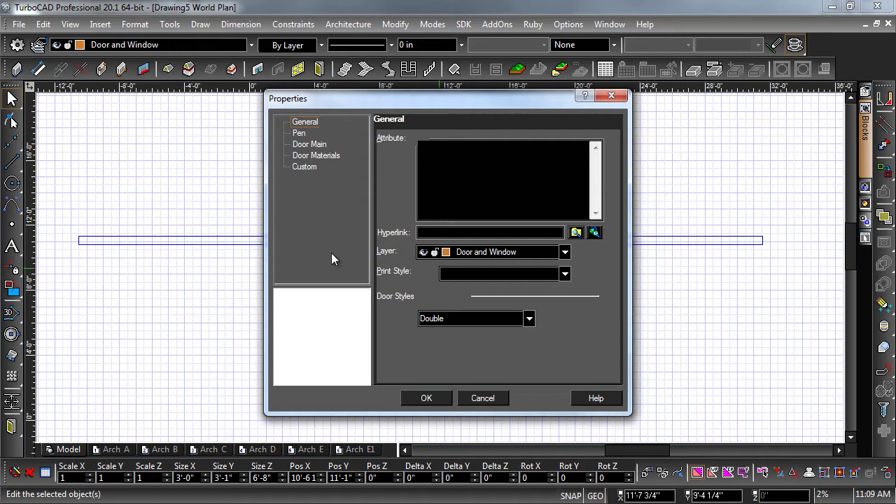
pyautogui.click(312, 144)
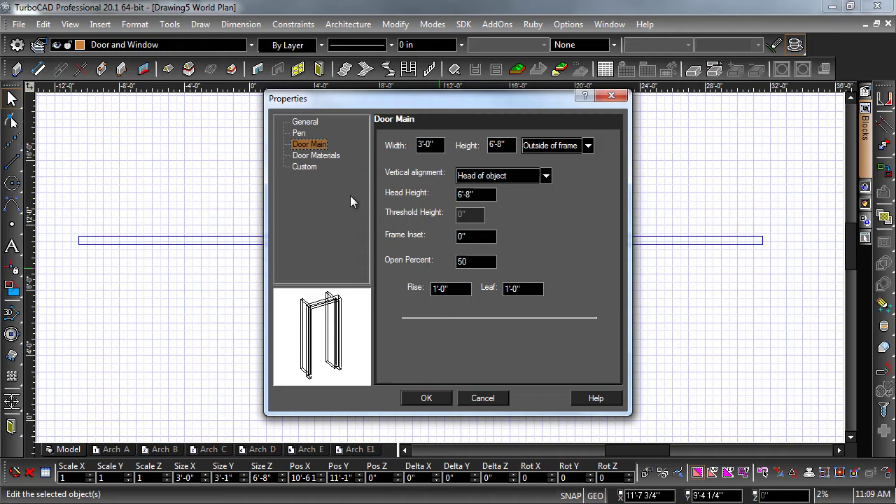
pyautogui.doubleClick(435, 145)
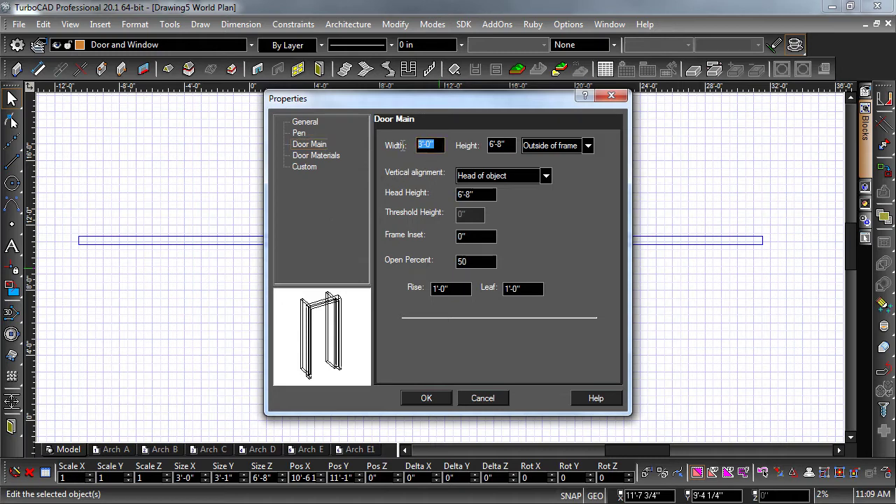
pyautogui.write('6')
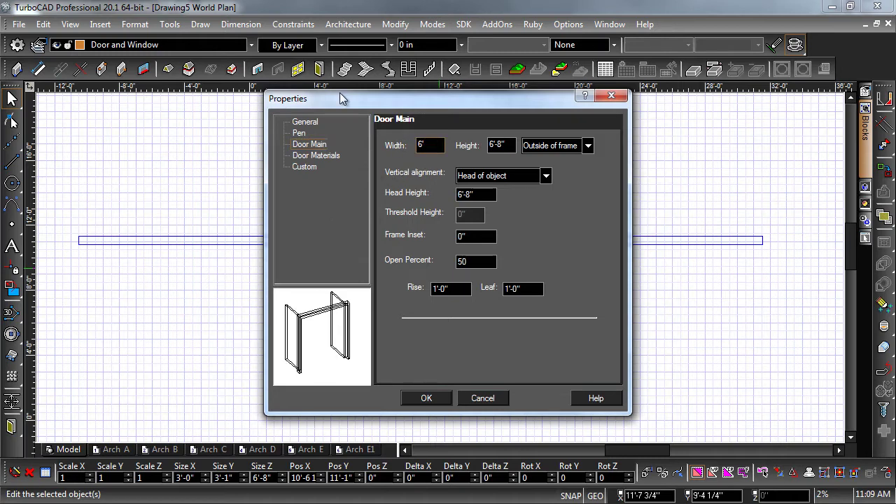
pyautogui.click(443, 396)
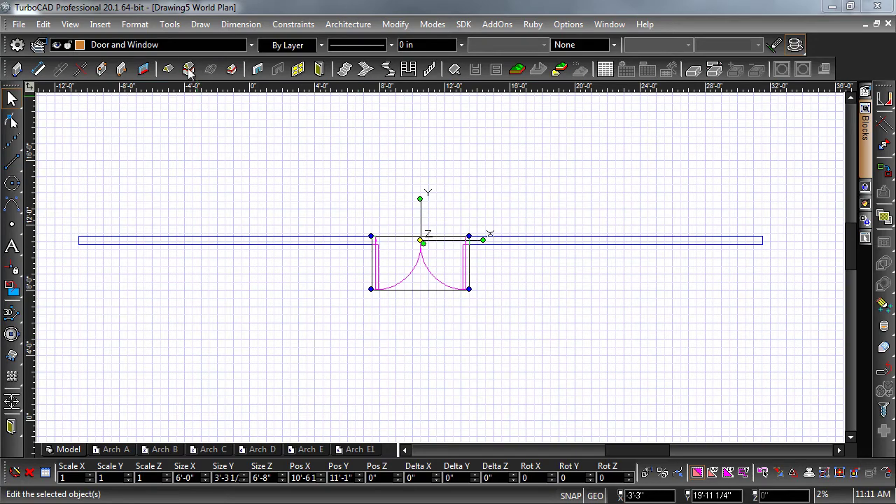
# - Open the Style Manager palette, pin it beside the drawing, and expand Door Styles
pyautogui.click(171, 25)
pyautogui.moveTo(195, 62)
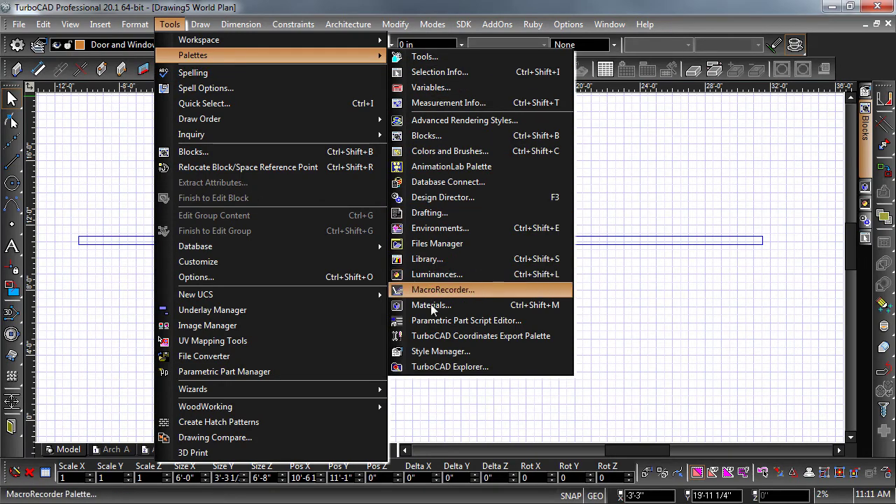
pyautogui.click(421, 352)
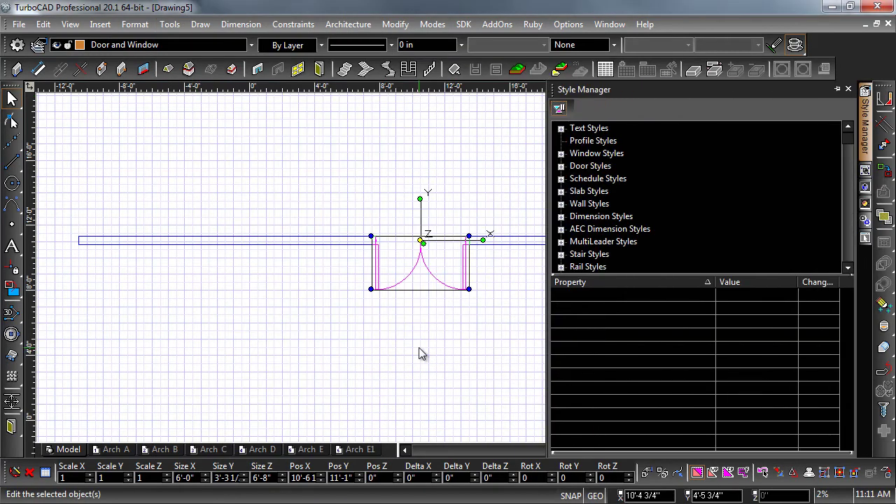
pyautogui.click(838, 89)
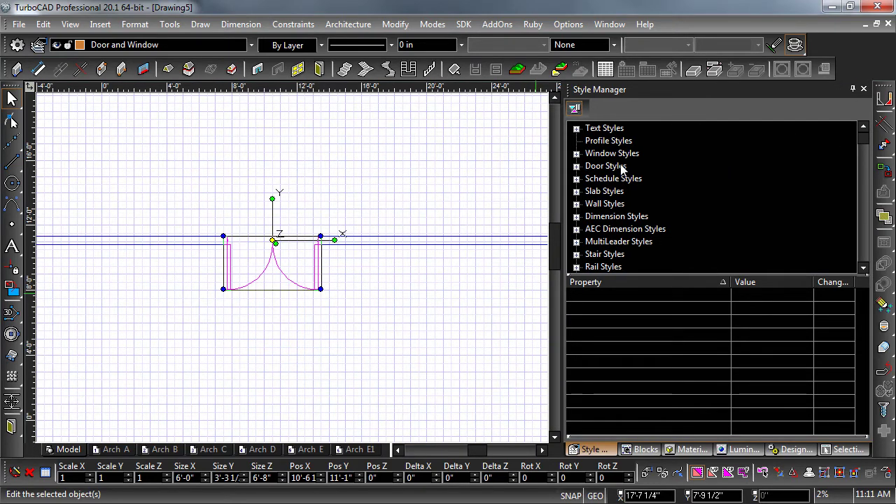
pyautogui.click(576, 167)
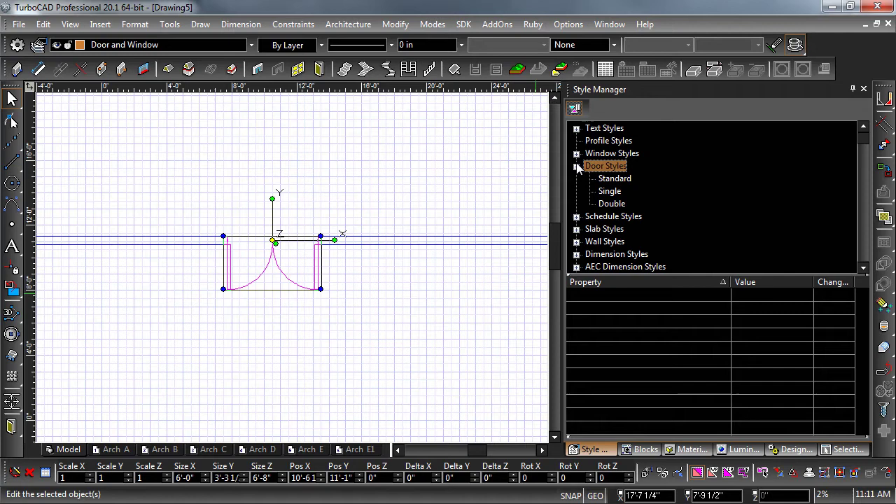
# - Select the Double door style, review its frame and stop dimensions, and expand Design
pyautogui.click(612, 203)
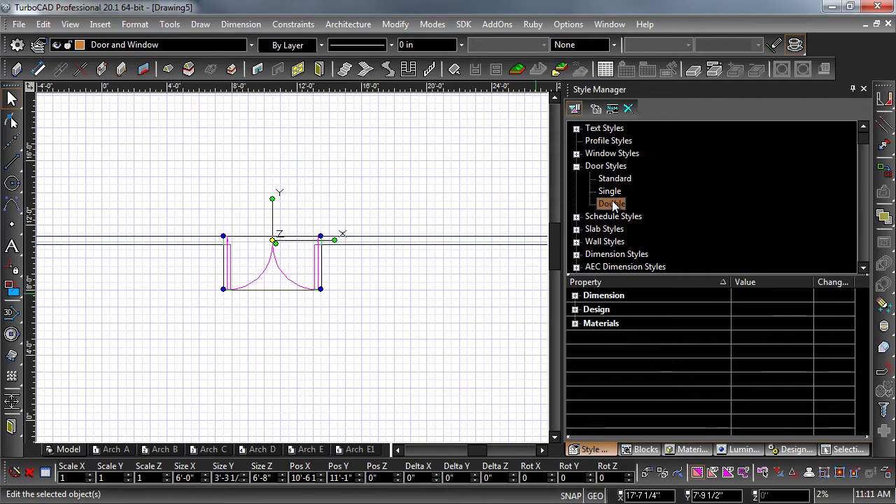
pyautogui.click(575, 296)
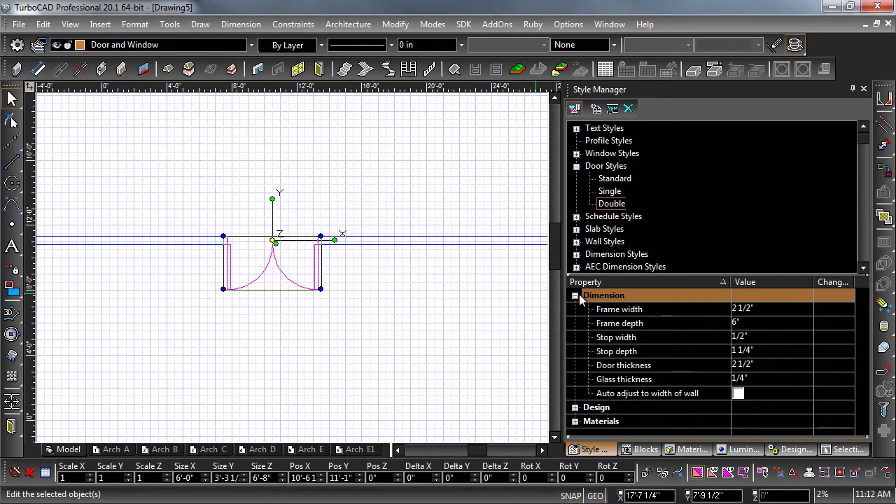
pyautogui.click(761, 313)
pyautogui.click(758, 324)
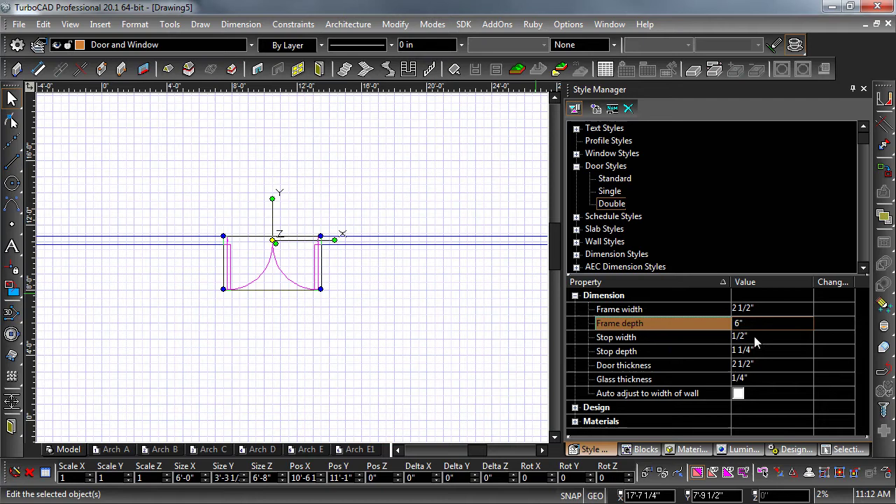
pyautogui.click(758, 340)
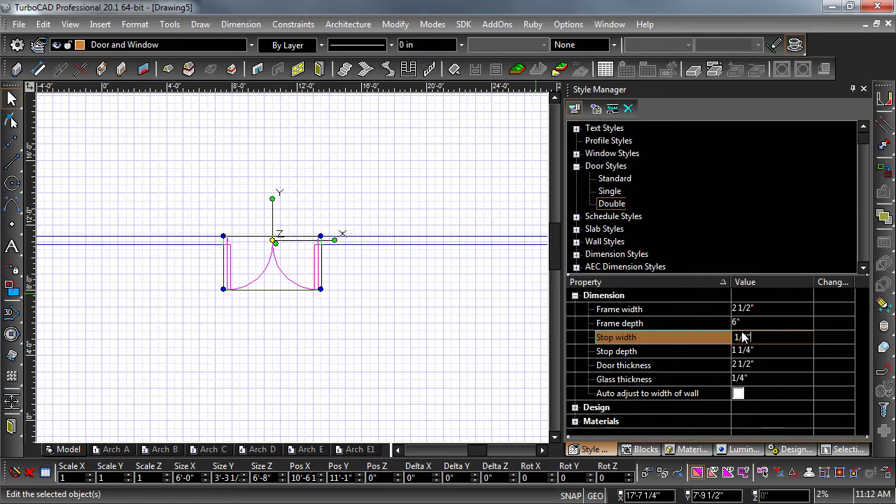
pyautogui.click(576, 407)
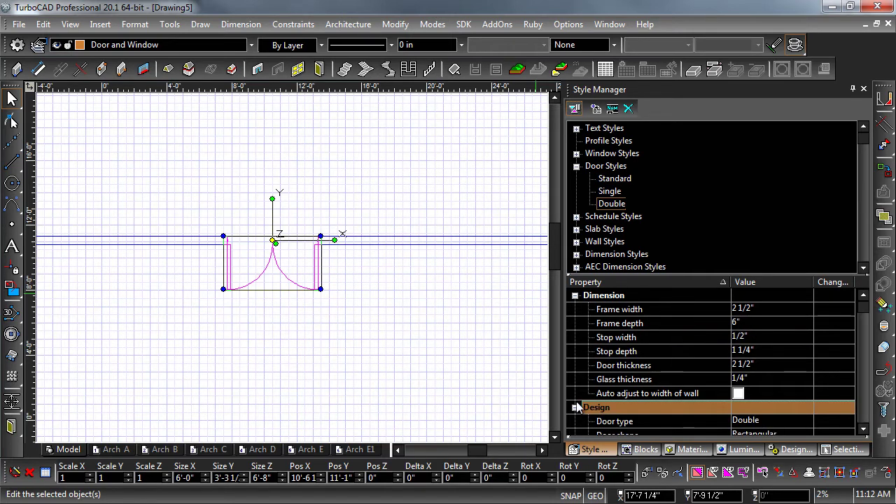
# - Change the Double style's Door shape from Rectangular to Arch and apply it
pyautogui.click(575, 297)
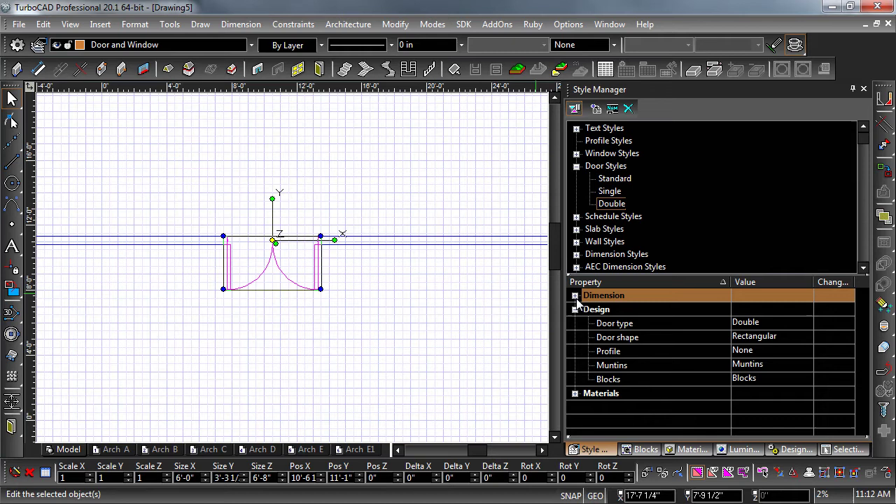
pyautogui.click(754, 336)
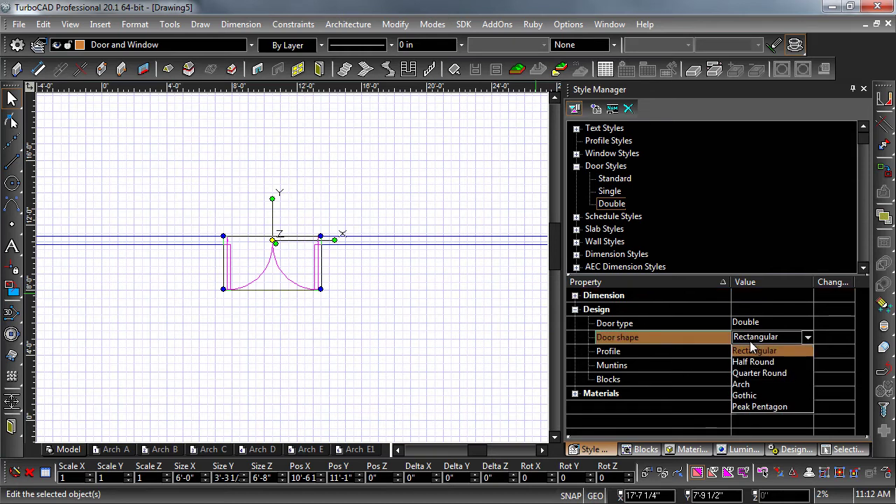
pyautogui.click(740, 392)
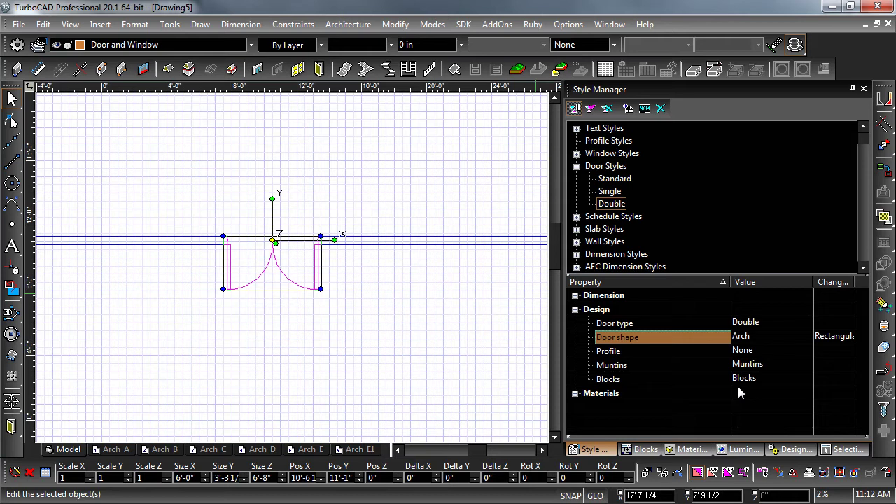
pyautogui.click(590, 110)
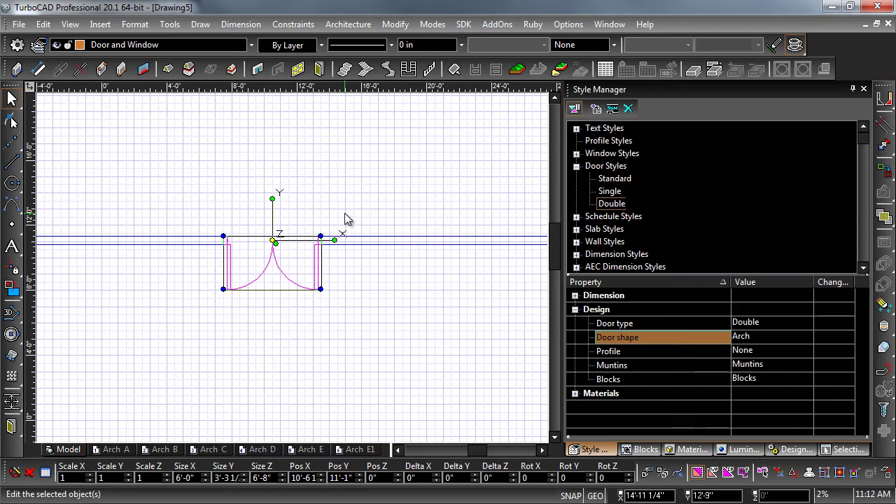
# - Switch the drawing to SW Isometric view from the right-click view palette
pyautogui.rightClick(323, 171)
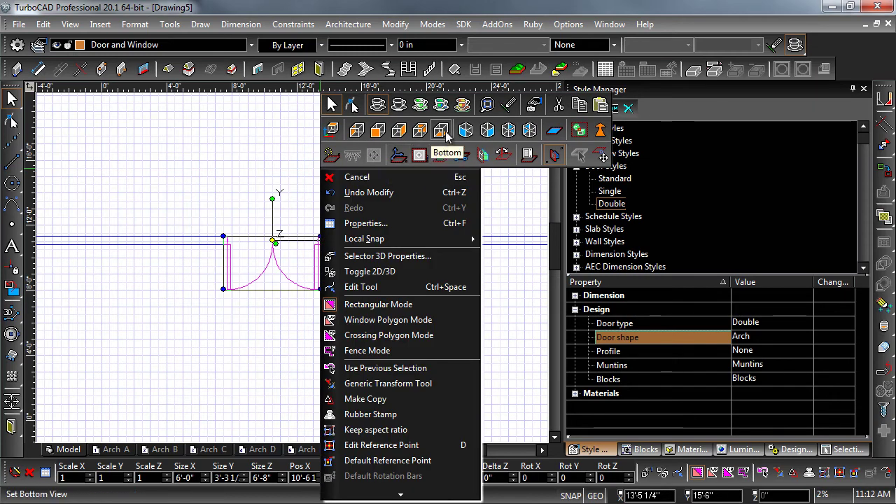
pyautogui.click(464, 130)
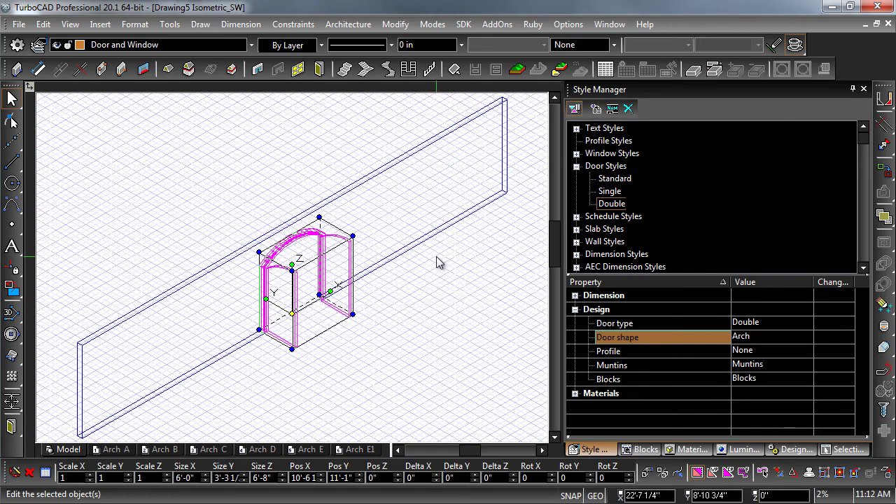